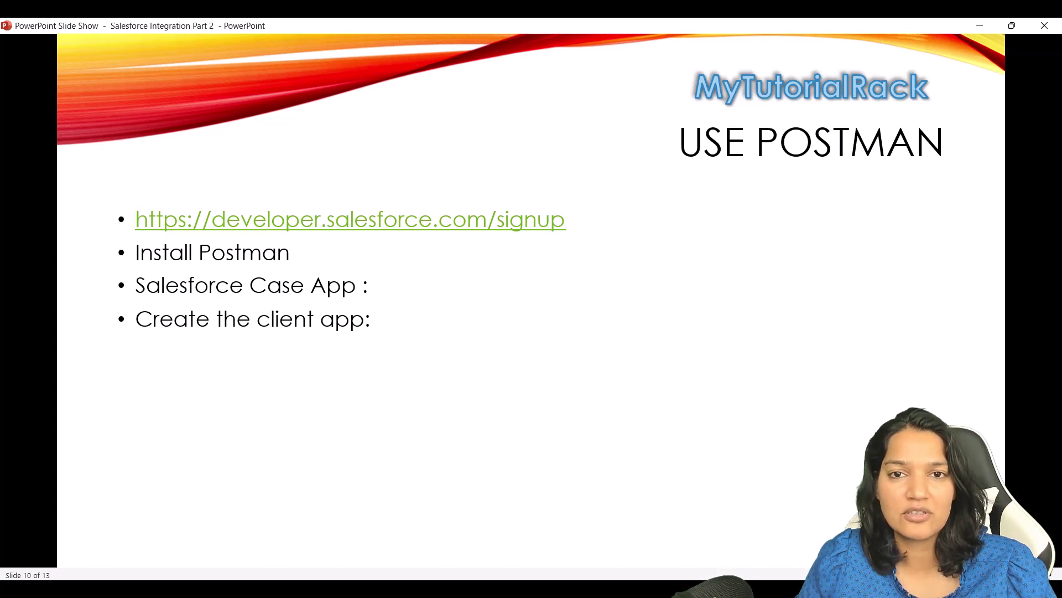
Leave the slide show and load the developer.salesforce.com signup page in Chrome.
key(super+d)
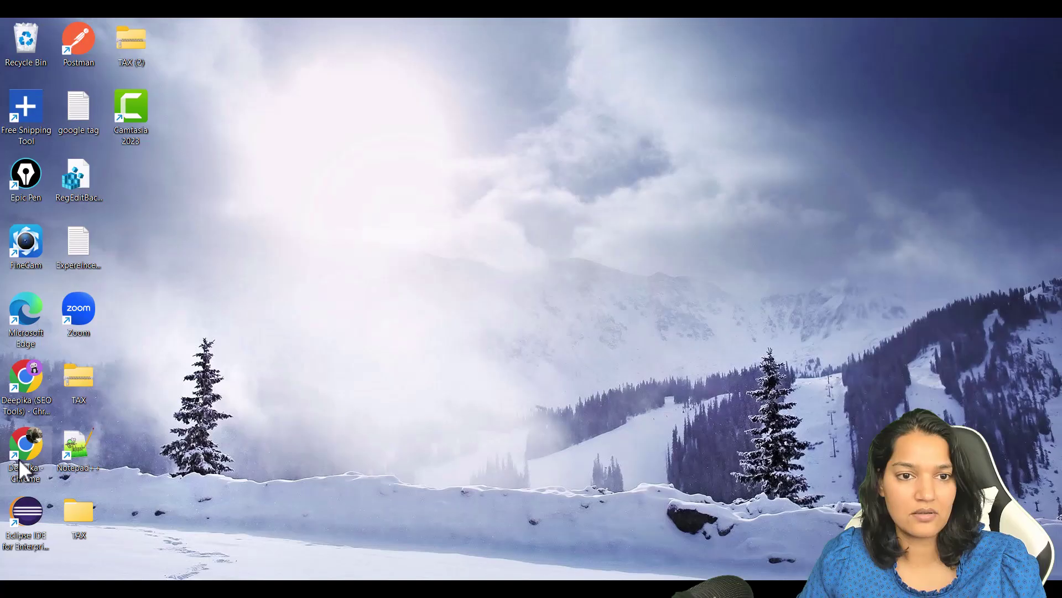
double_click(20, 464)
text(de)
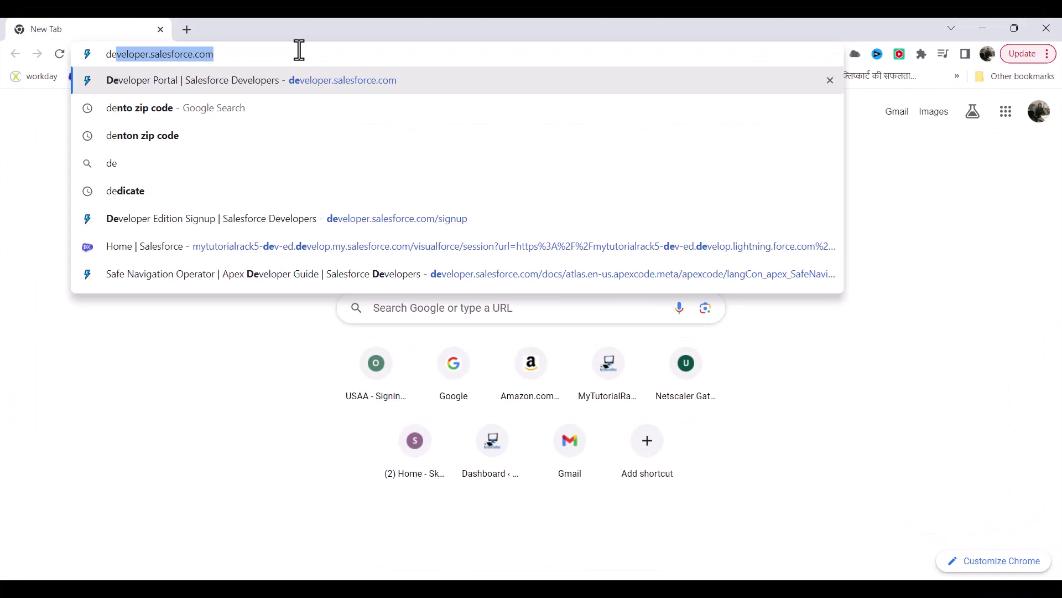
text(v)
key(Right)
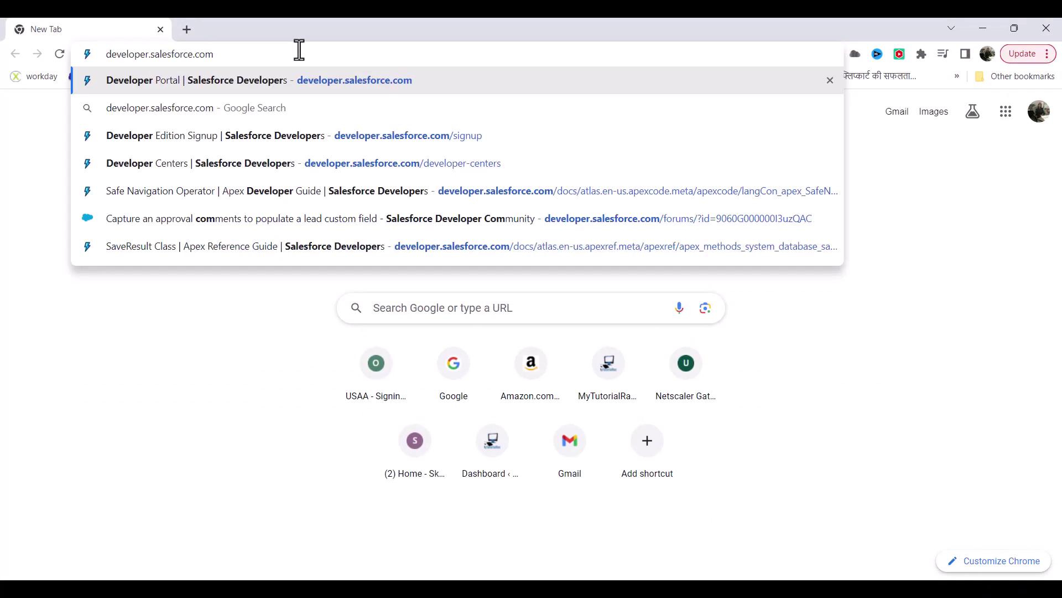
text(/si)
key(Return)
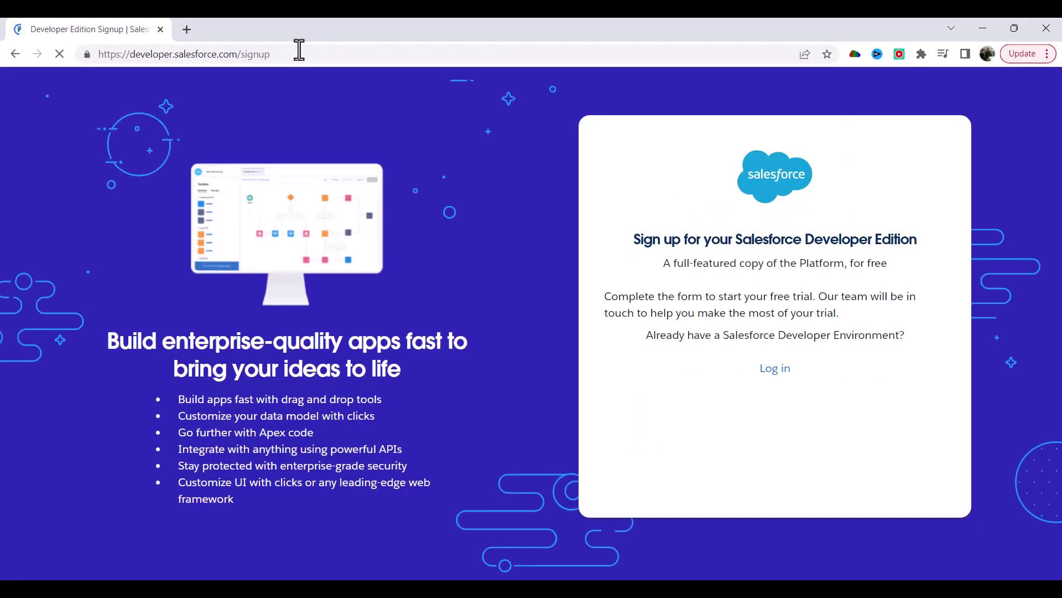
Enter Employee as the first name and SourceApp as the last name.
click(655, 393)
text(Dee)
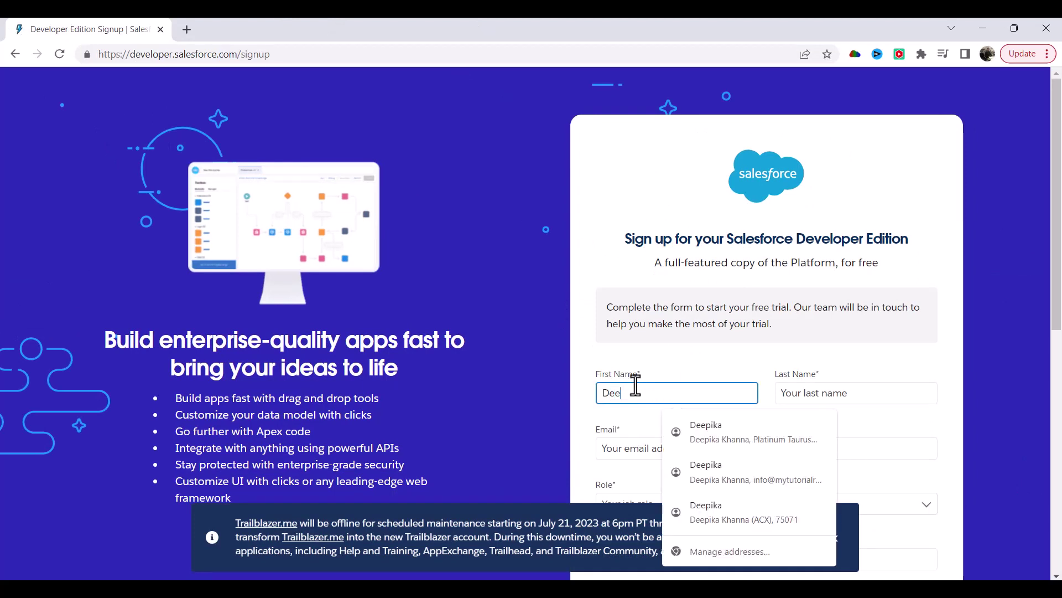
key(BackSpace)
key(BackSpace)
key(BackSpace)
text(Employee)
key(Tab)
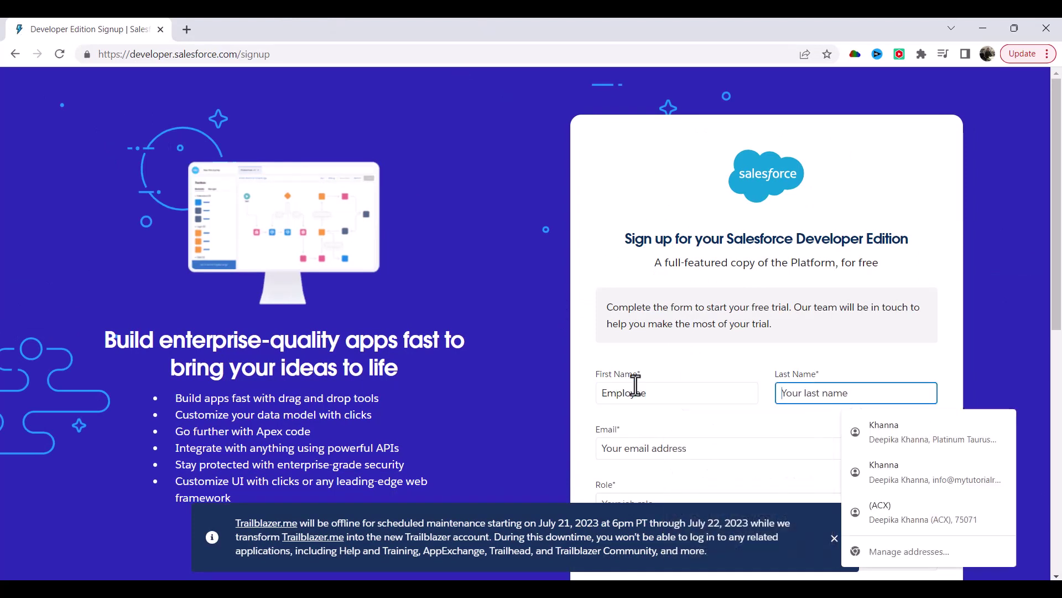
text(SourceApp)
Fill in the e-mail address and choose Architect/CTO as the role.
key(Tab)
text(kha)
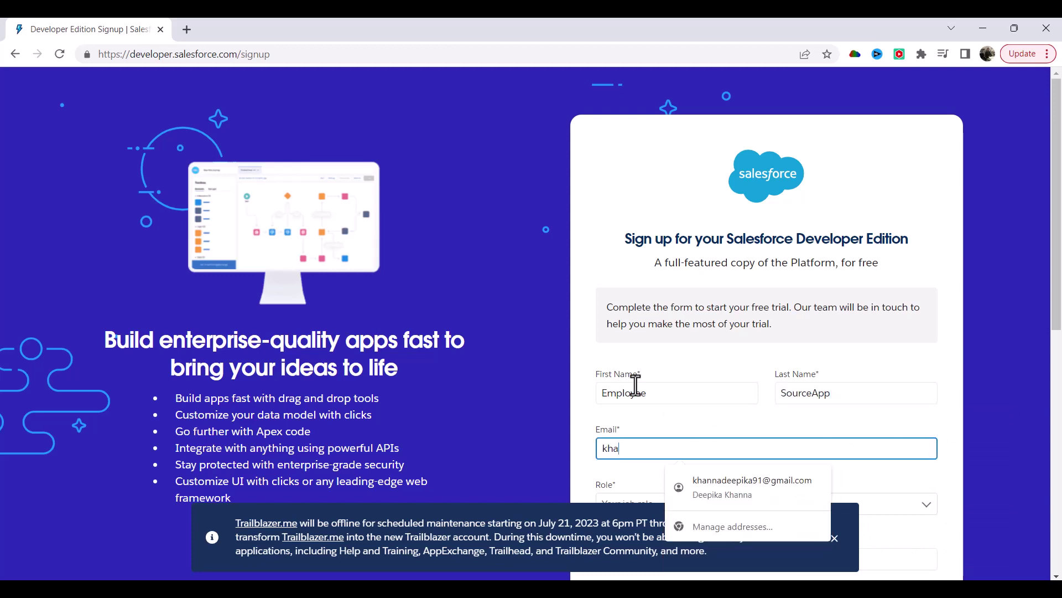
key(BackSpace)
key(BackSpace)
key(BackSpace)
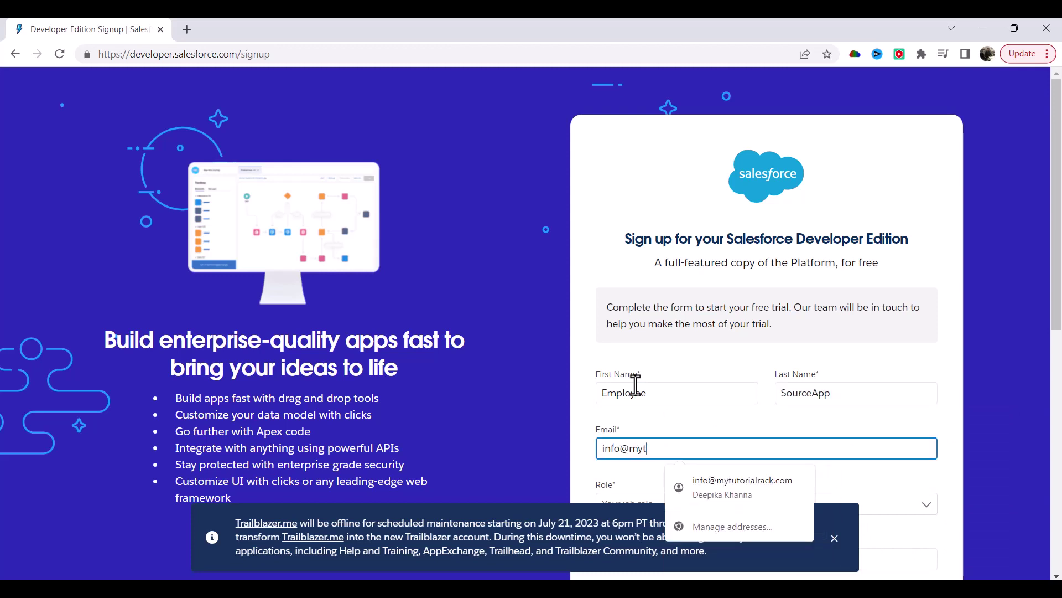
key(Tab)
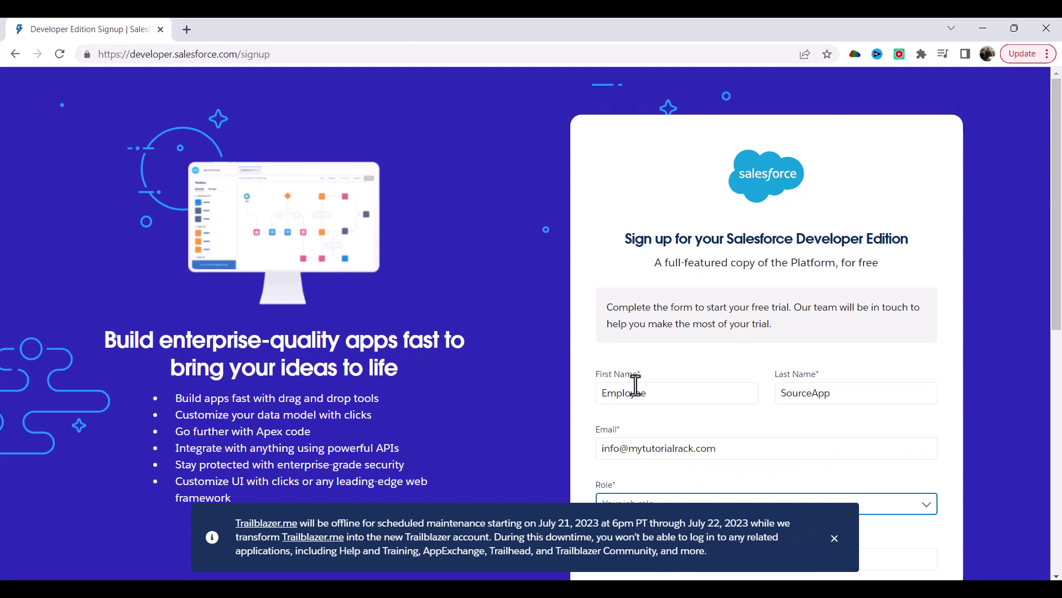
key(Down)
scroll(636, 332, down, 6)
Enter company Mytutorialrack, country United States, and the postal code.
click(647, 214)
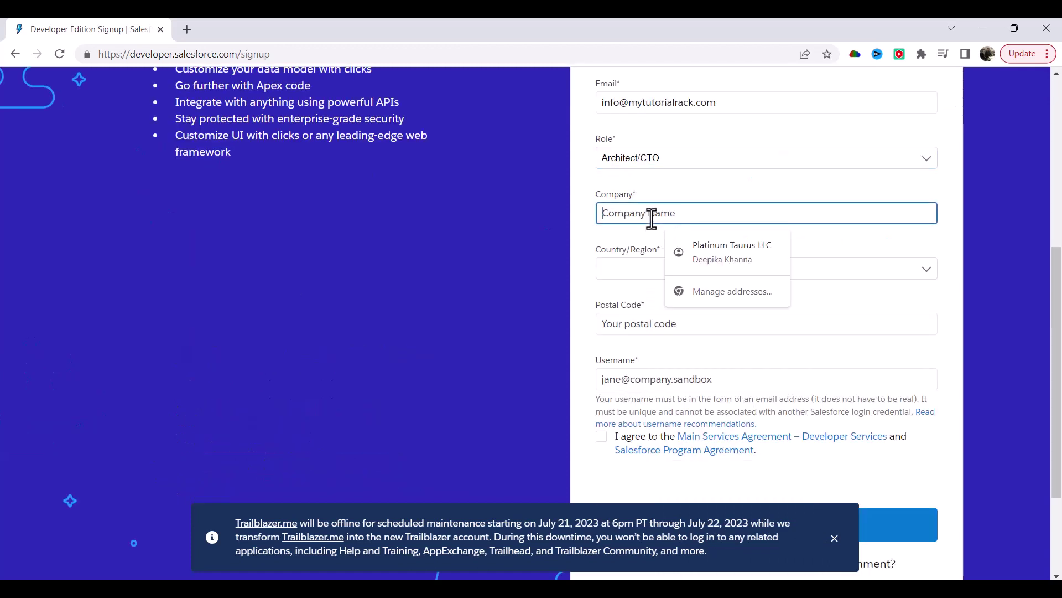
text(Mytutorialrack)
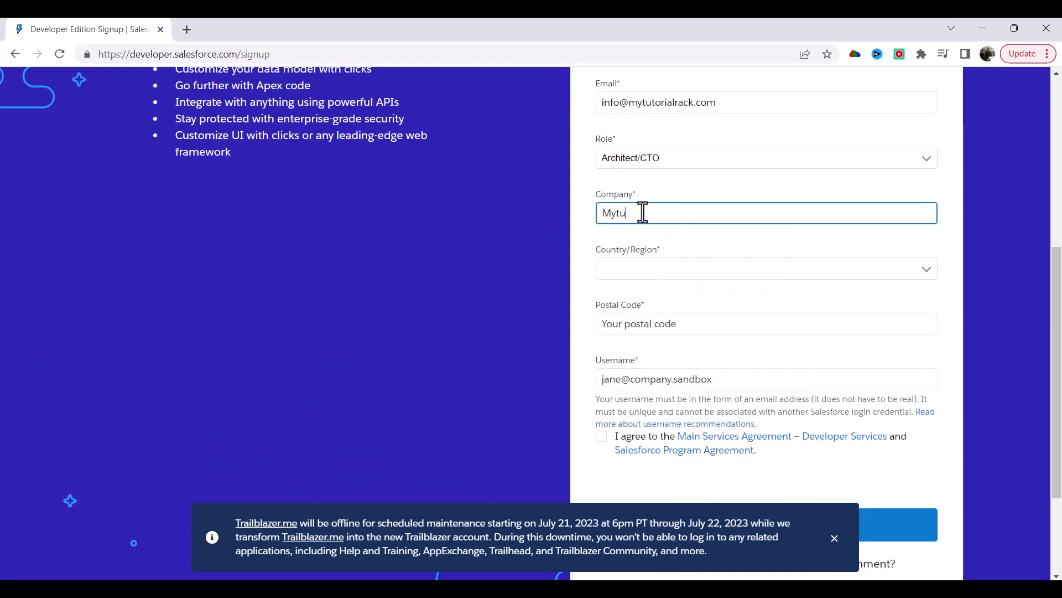
key(Tab)
text(uni)
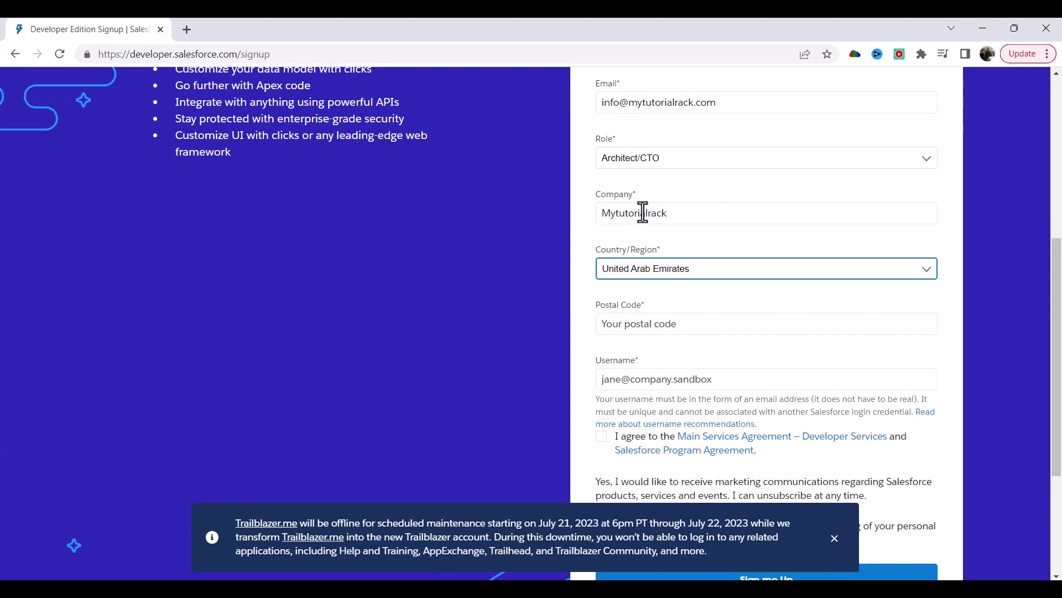
key(Down)
key(Down)
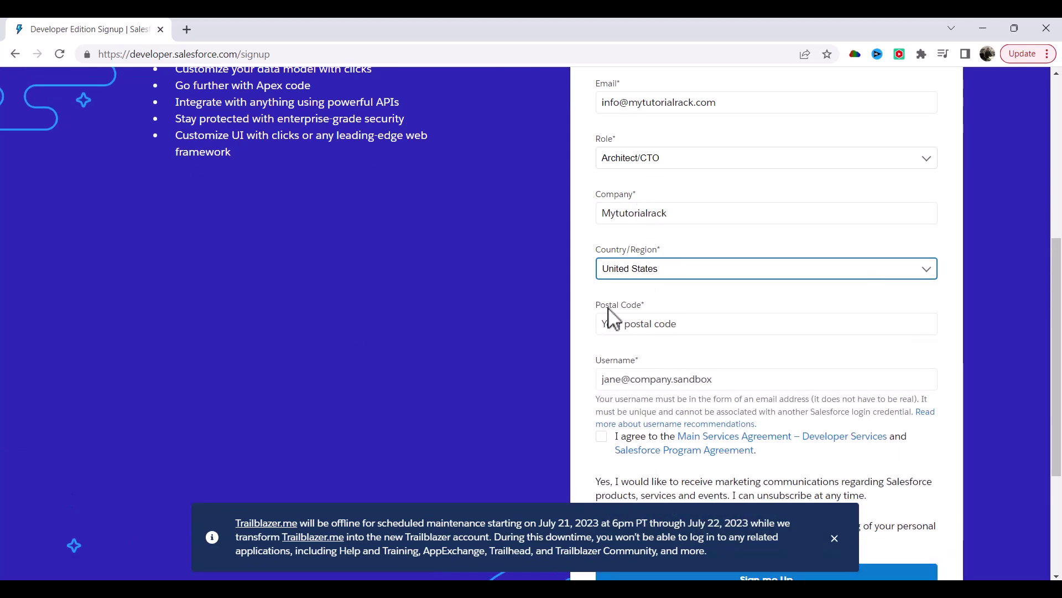
click(650, 325)
click(705, 363)
Replace the username with an e-mail-style username and select it for copying.
click(615, 379)
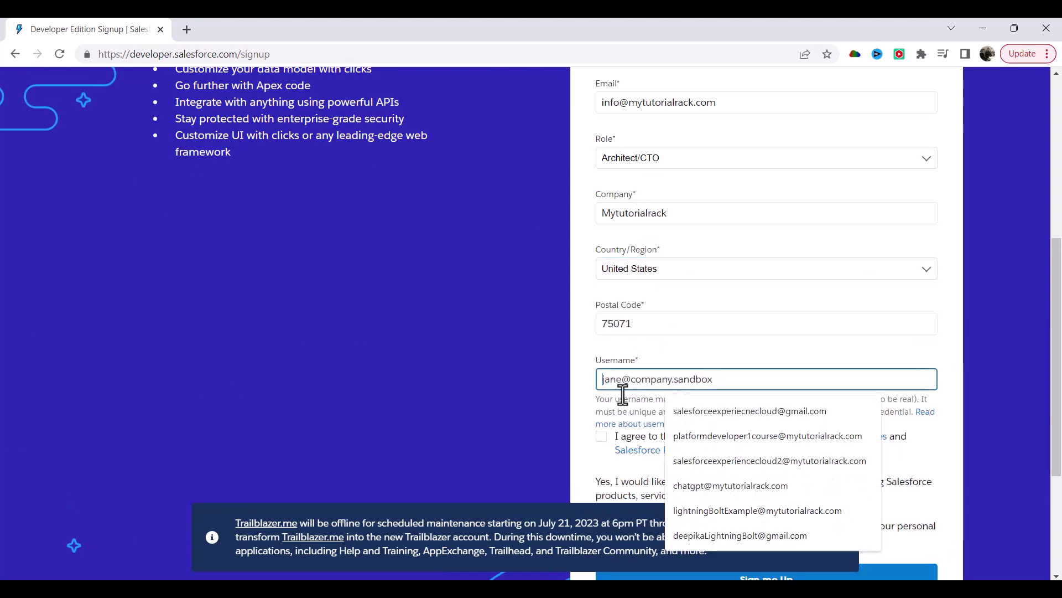
scroll(626, 182, up, 4)
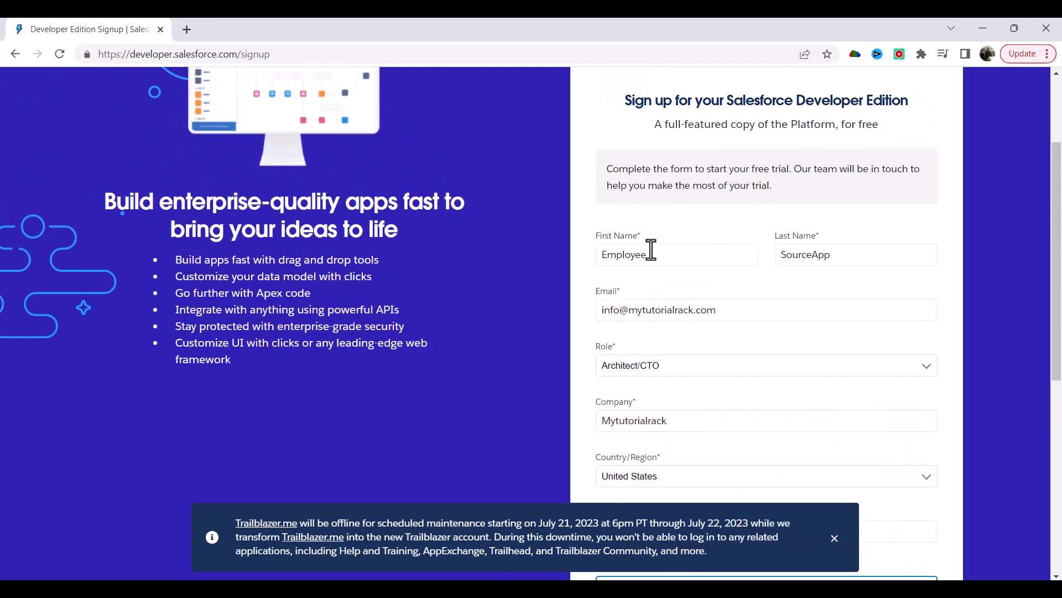
double_click(637, 255)
scroll(590, 310, down, 3)
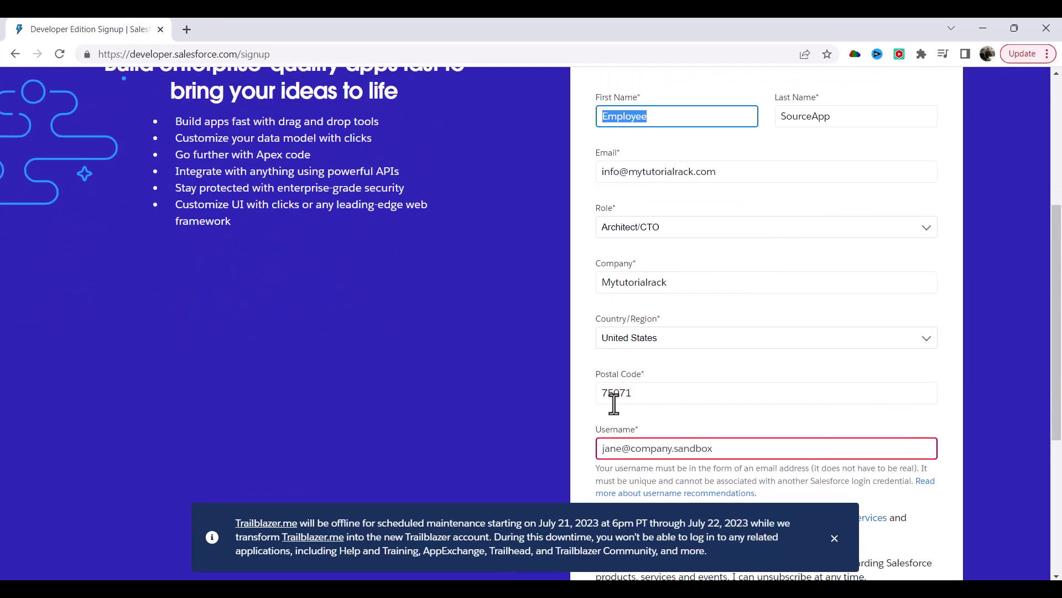
click(621, 447)
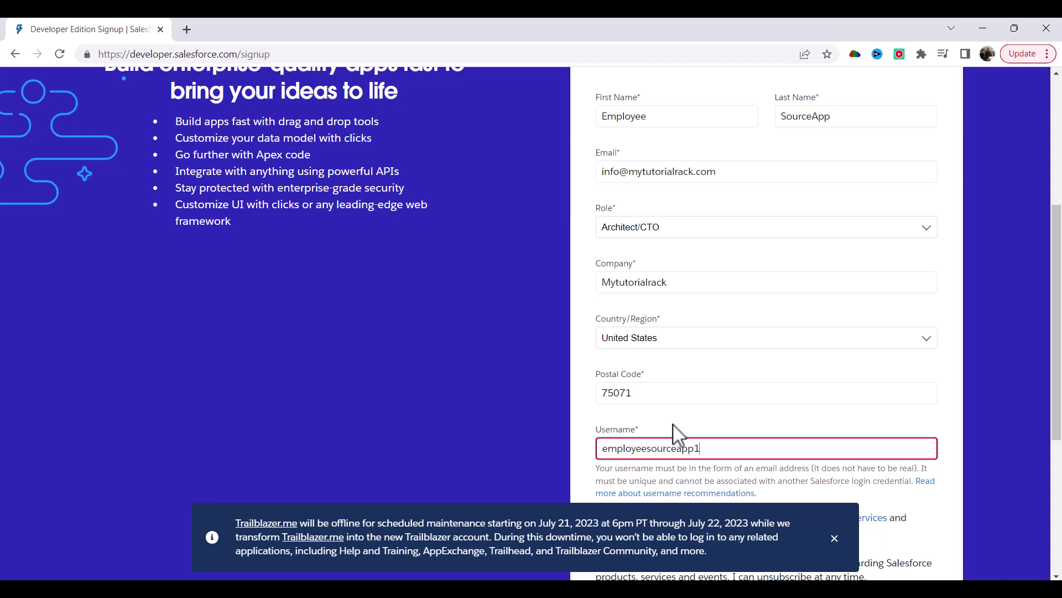
scroll(713, 377, down, 1)
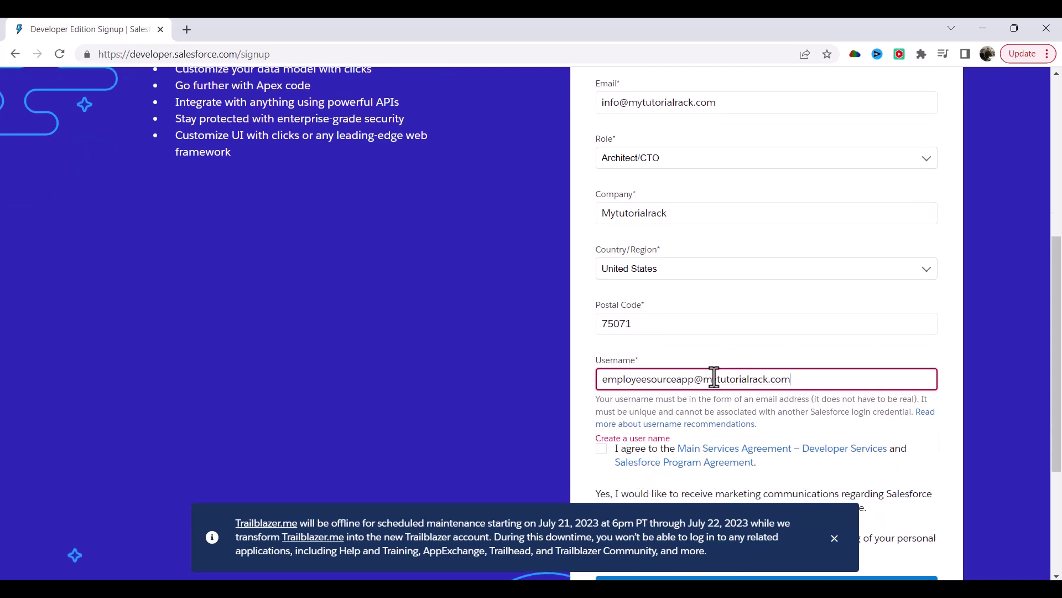
triple_click(702, 379)
triple_click(655, 382)
key(ctrl+c)
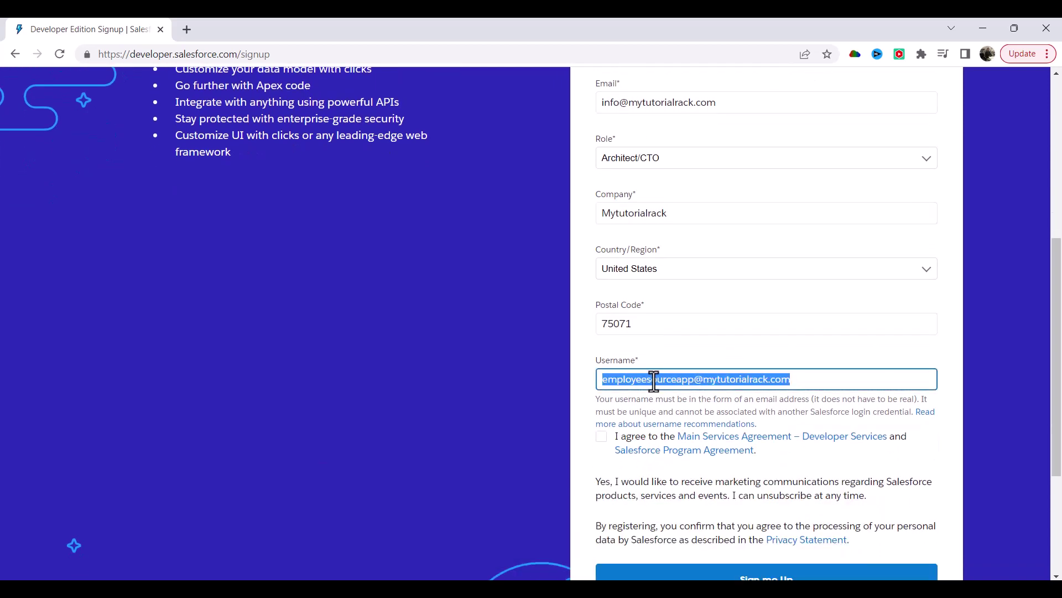
Accept the services agreement and submit the Developer Edition signup form.
click(603, 440)
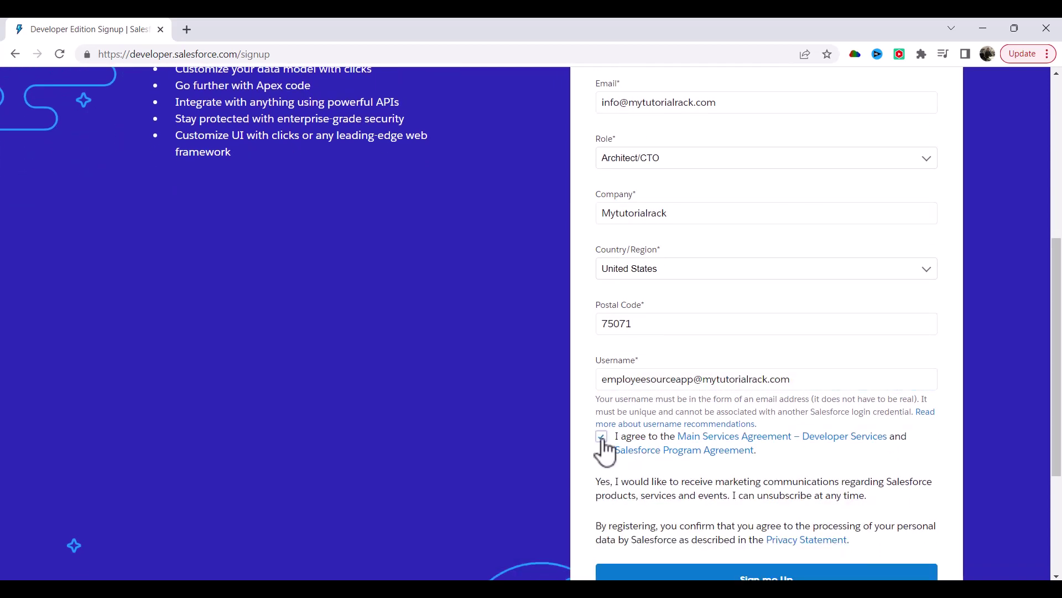
scroll(620, 459, down, 3)
click(757, 441)
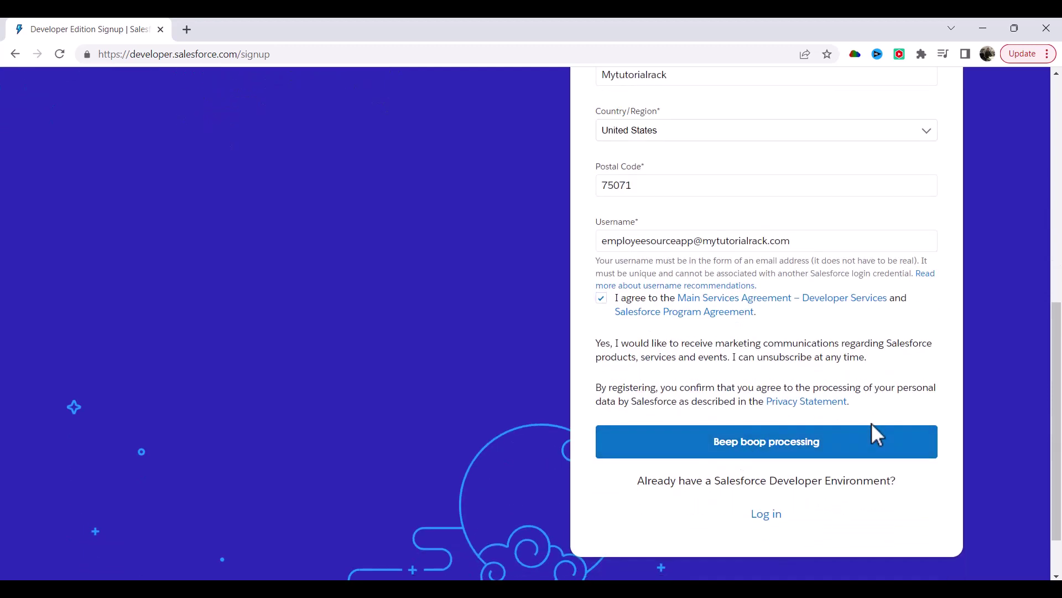
Paste the username into the Notepad notes, minimize them, and open a new browser tab.
key(alt+Tab)
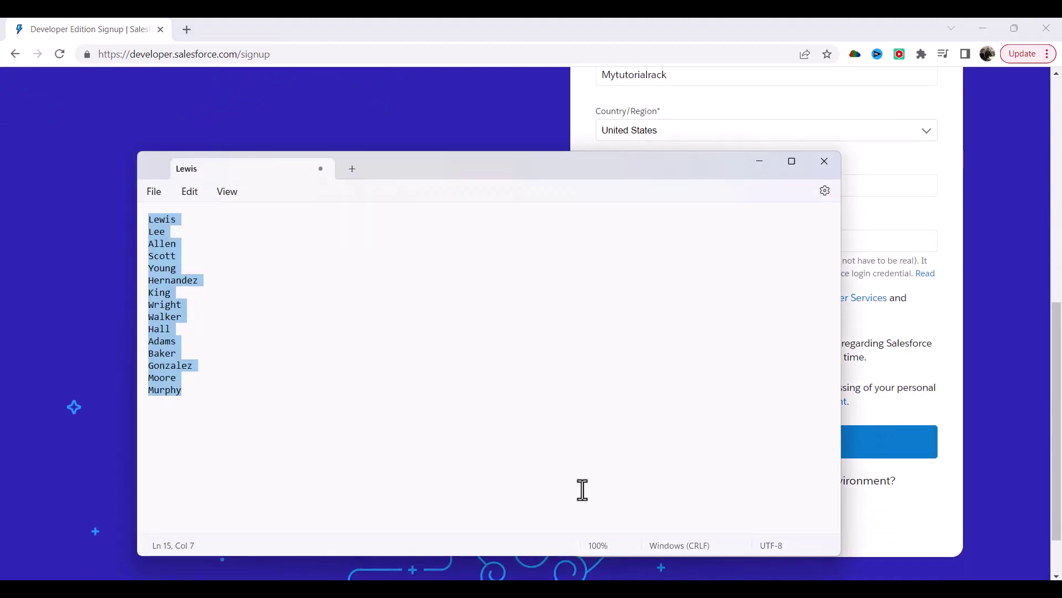
key(ctrl+v)
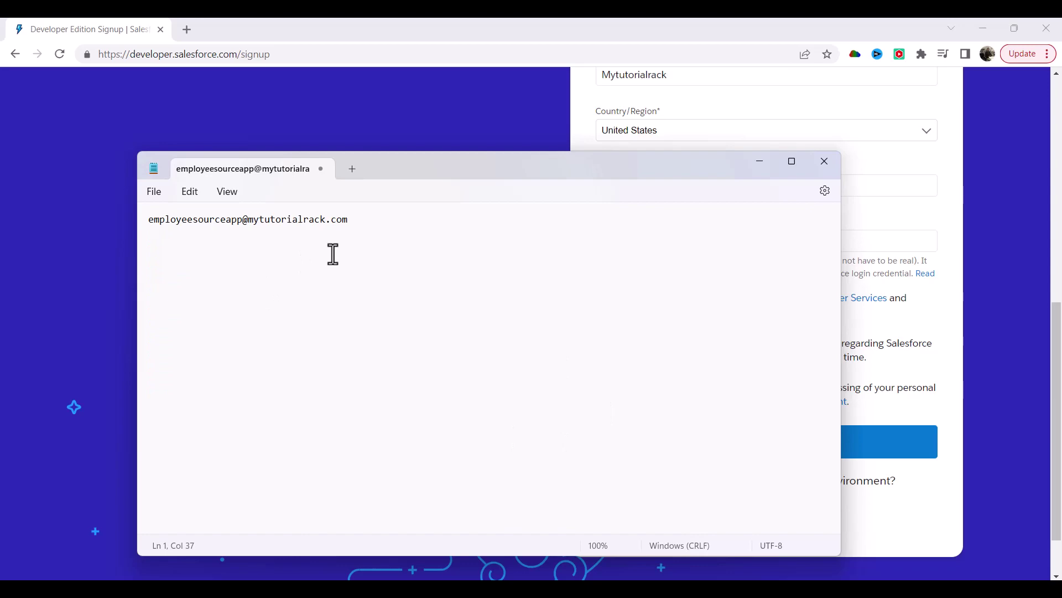
drag(371, 224, 108, 227)
click(759, 161)
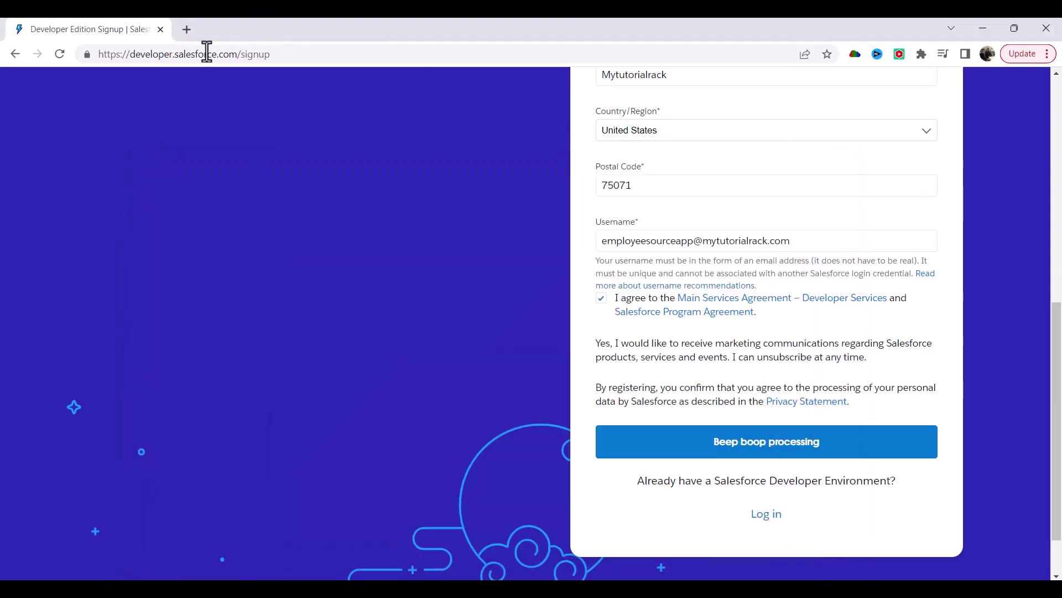
click(188, 30)
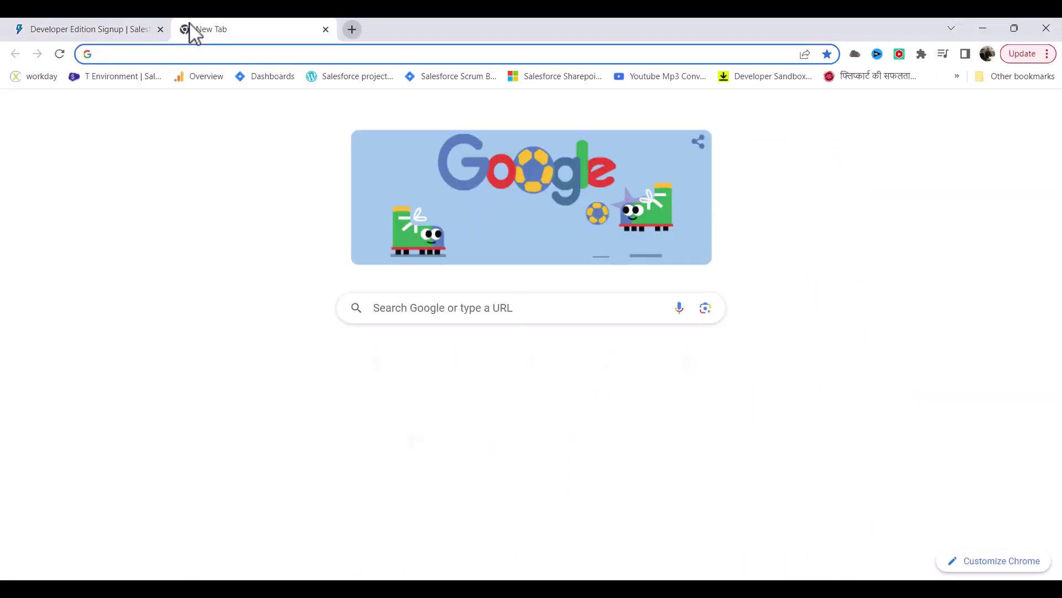
Go to Microsoft Office 365 Outlook and verify the account from the Salesforce welcome email.
text(micr)
key(Down)
key(Down)
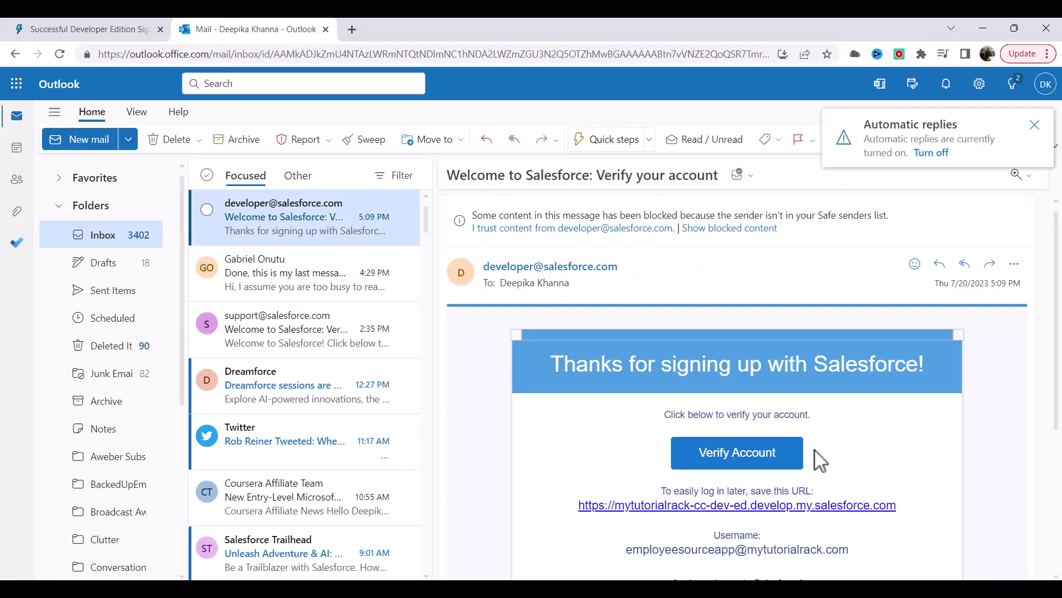
click(740, 458)
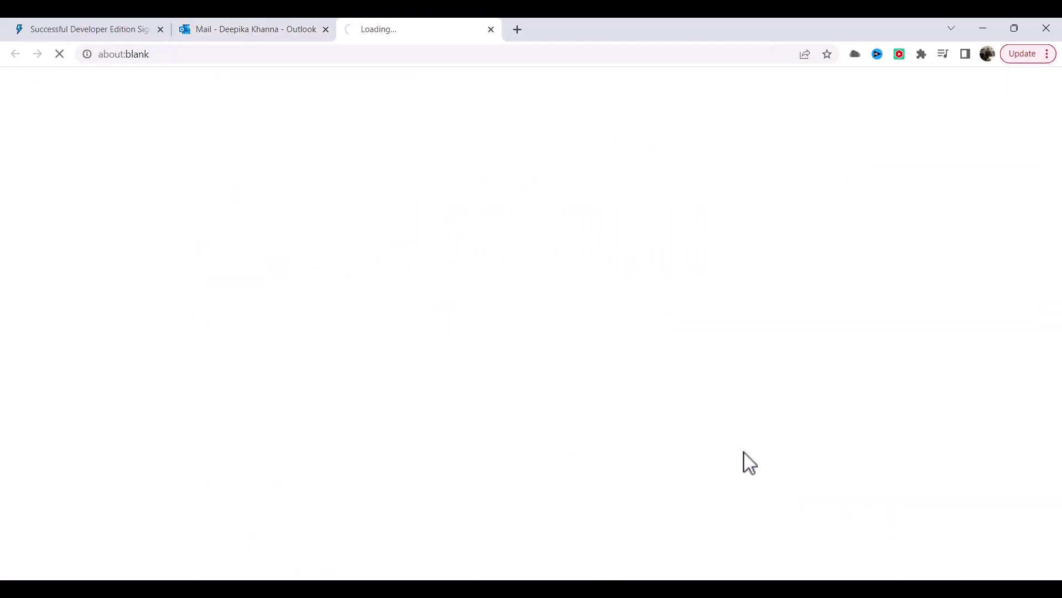
click(229, 29)
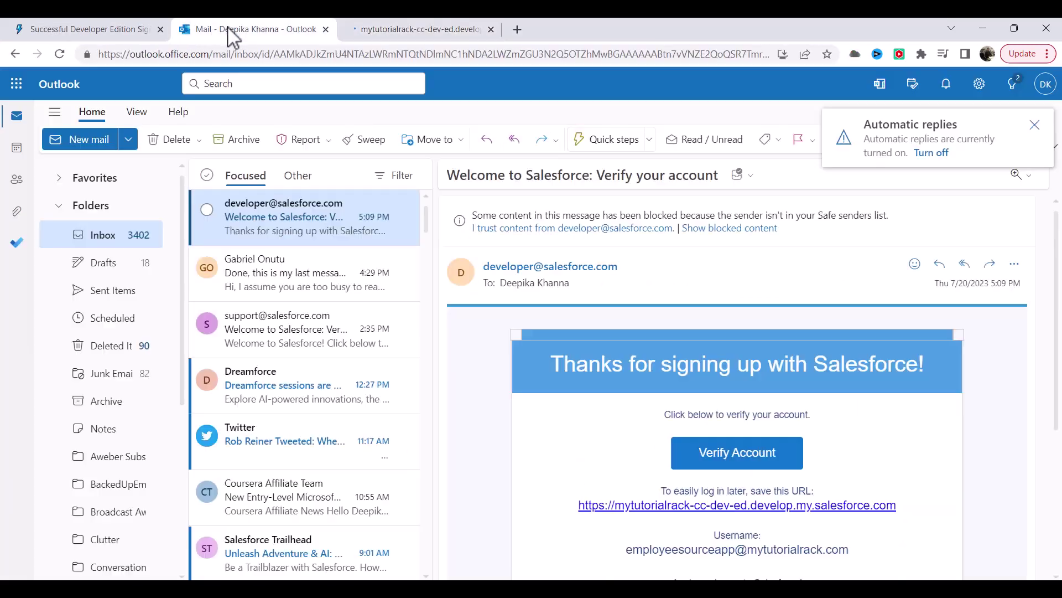
scroll(661, 547, down, 1)
drag(865, 482, 636, 481)
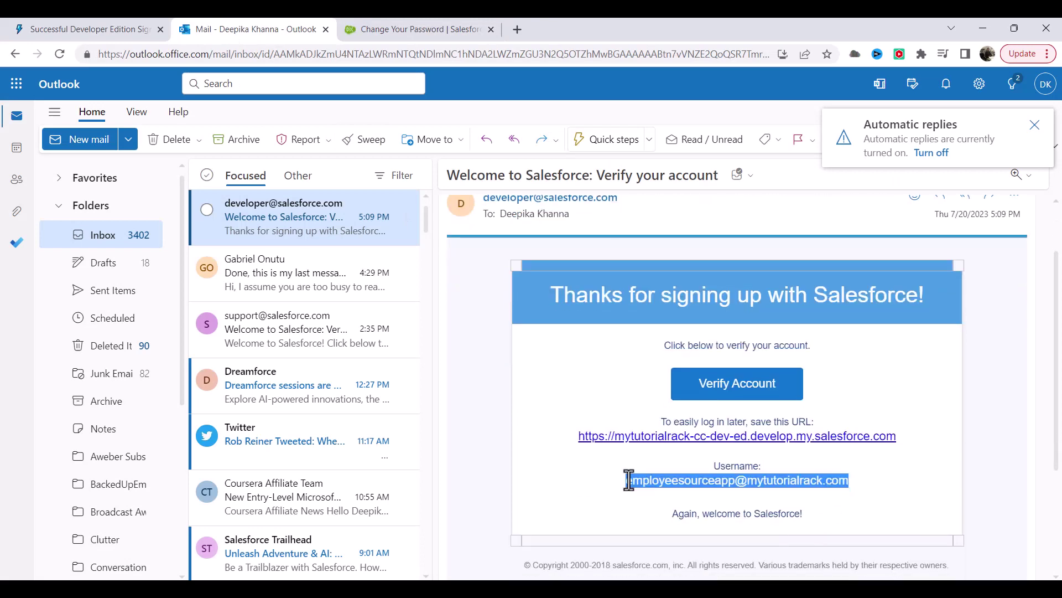
Enter and confirm a new password with a security answer, then submit them.
click(392, 32)
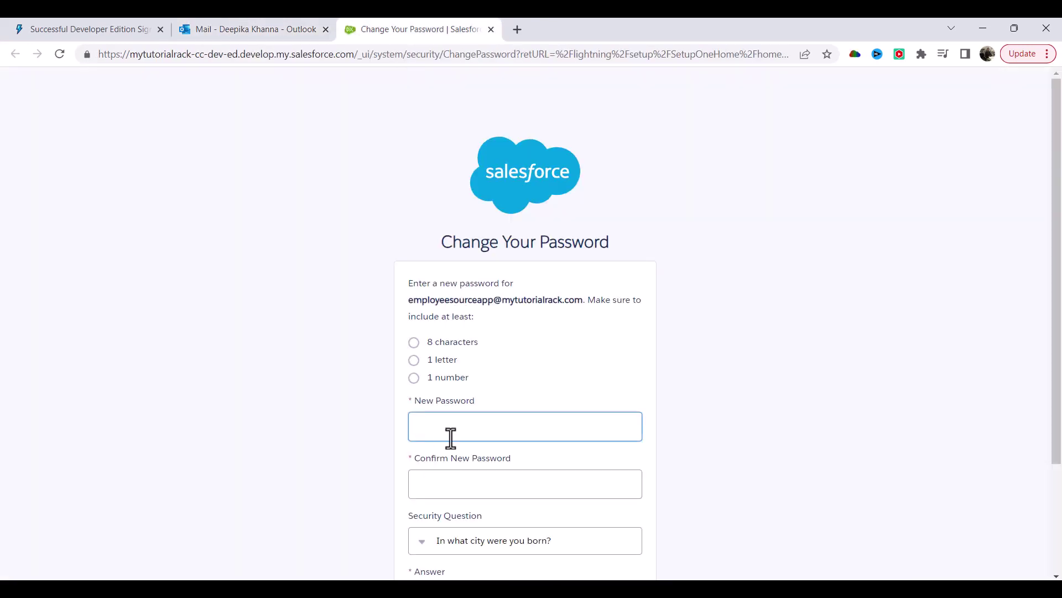
click(458, 417)
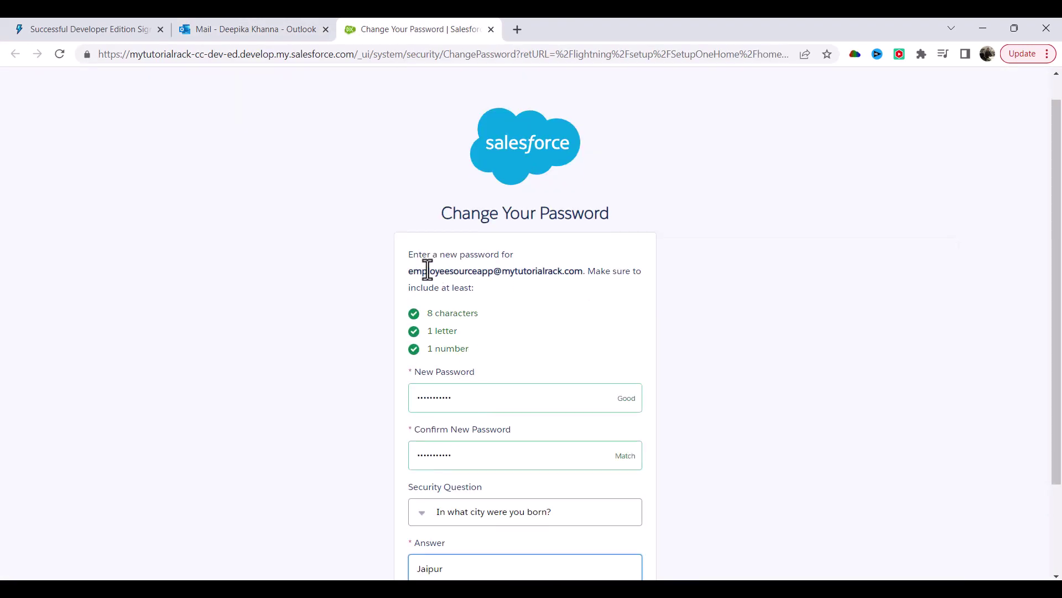
scroll(427, 268, down, 3)
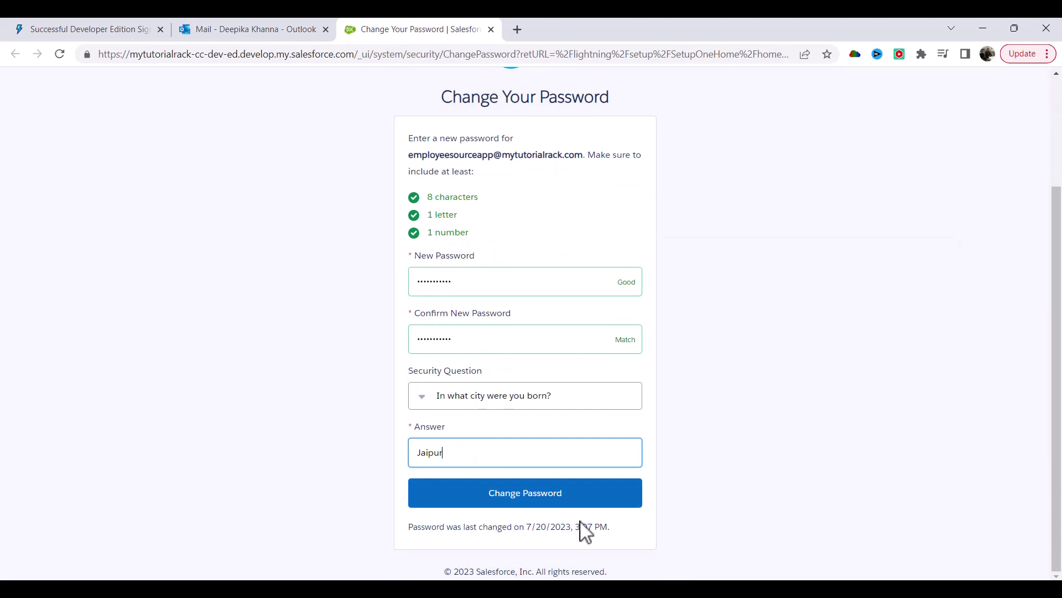
click(510, 505)
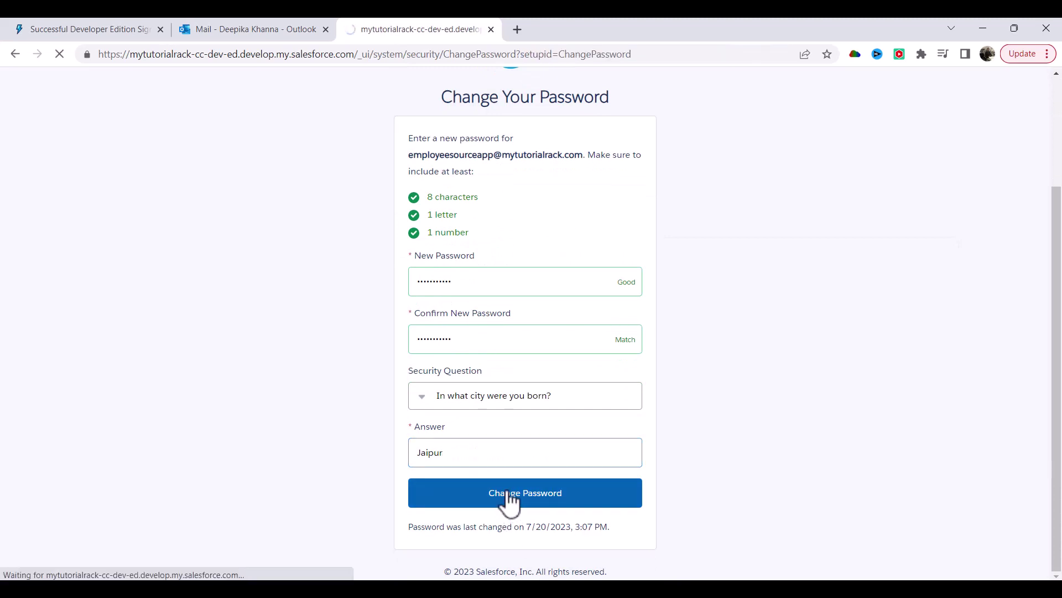